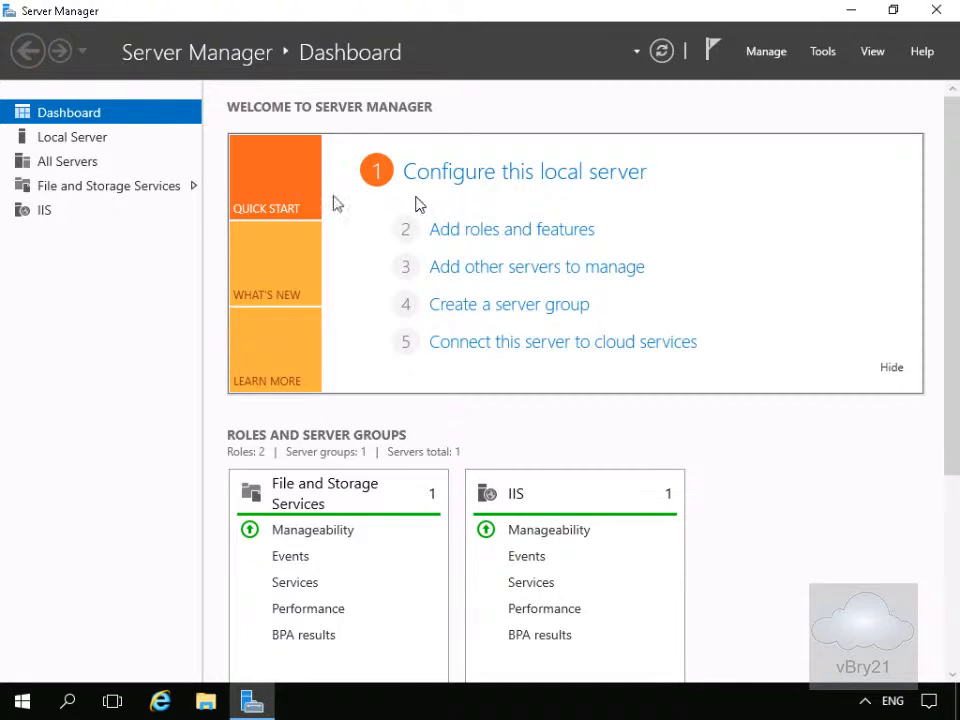
Step: Start a new storage pool from the primordial pool on LON-SVR1 and name it StoragePool1
{"action": "left_click", "coordinate": [97, 188]}
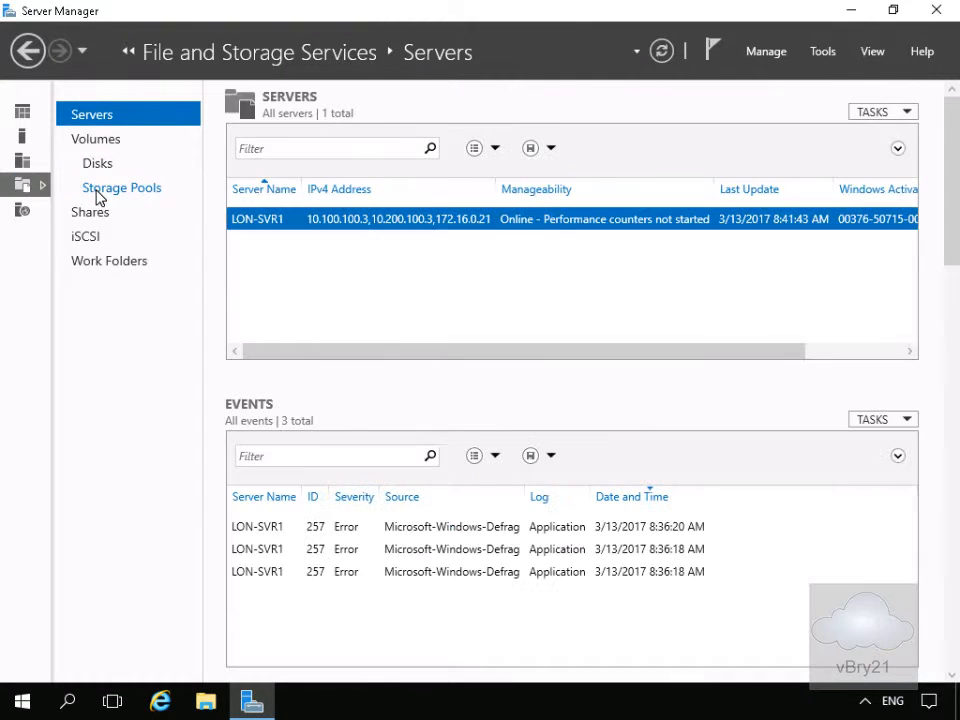
{"action": "left_click", "coordinate": [97, 192]}
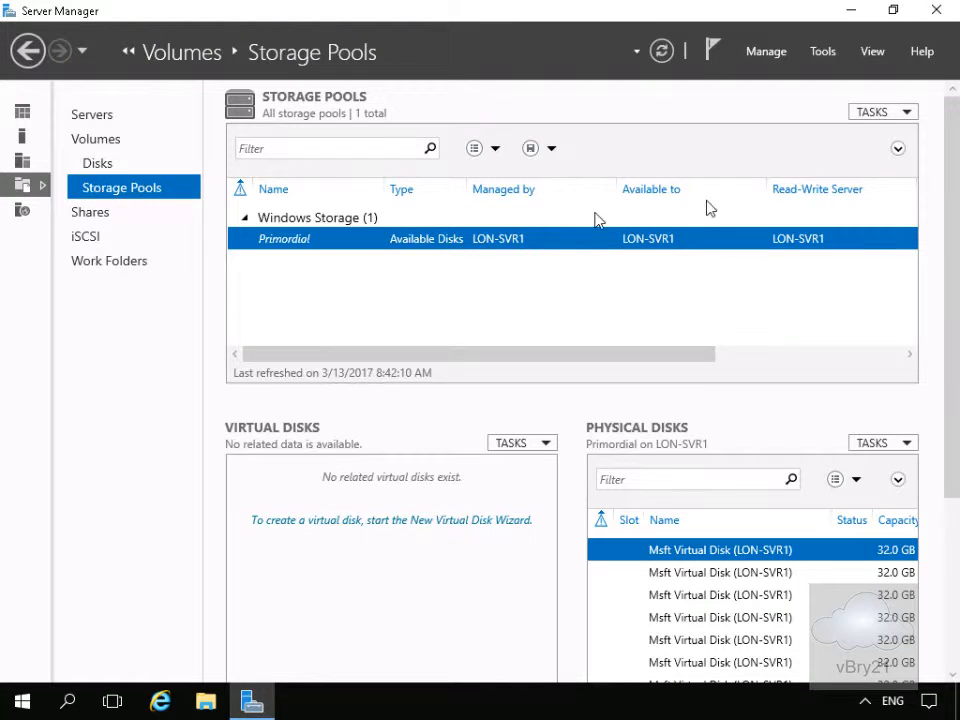
{"action": "left_click", "coordinate": [873, 113]}
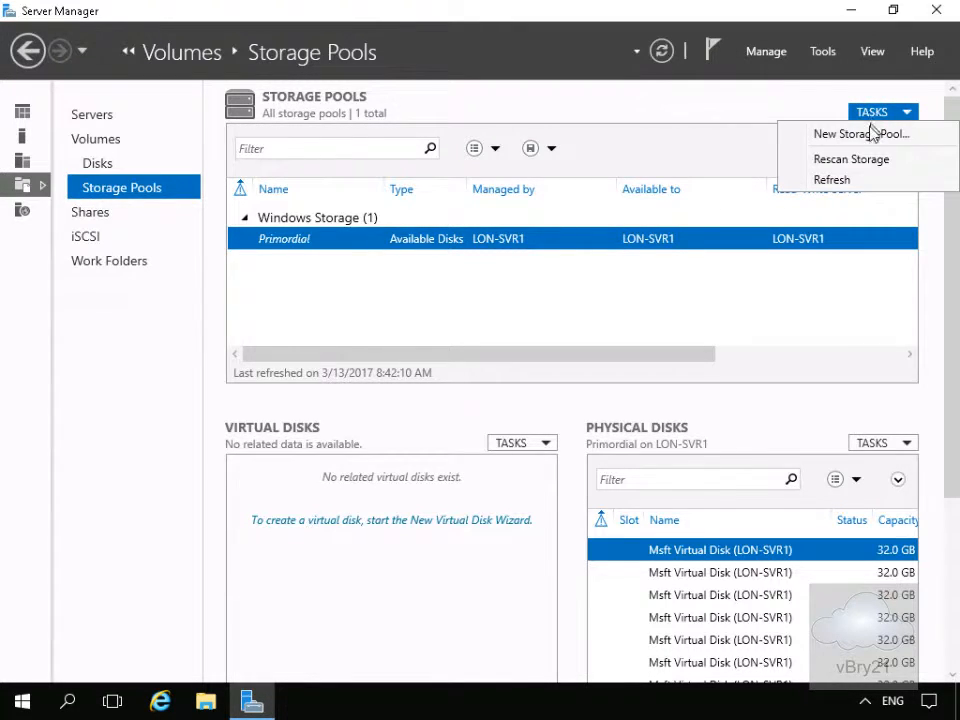
{"action": "left_click", "coordinate": [866, 134]}
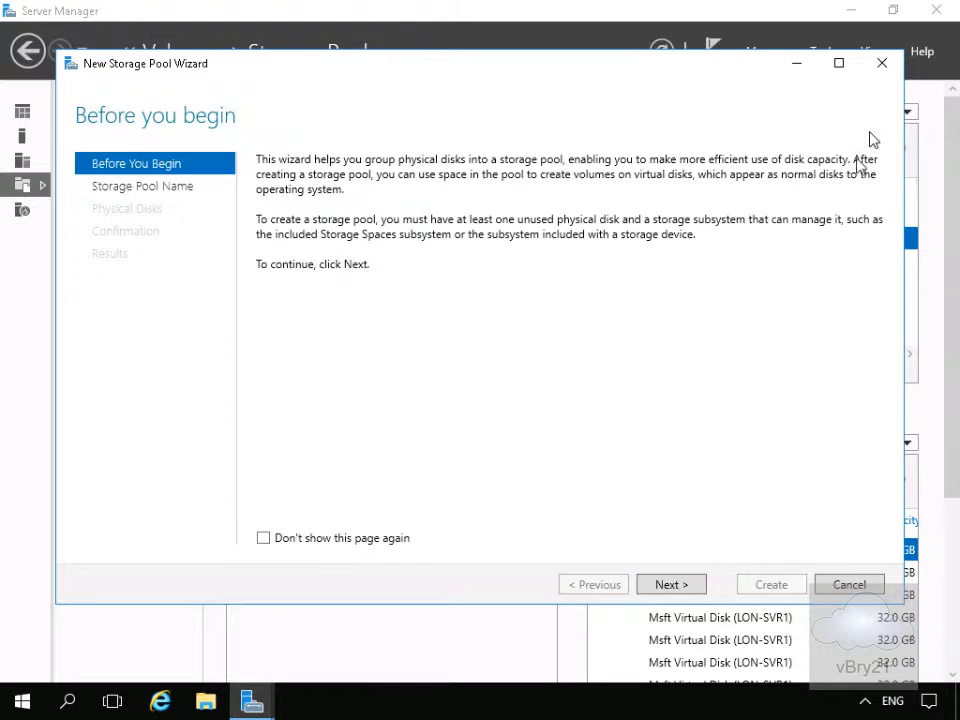
{"action": "left_click", "coordinate": [668, 585]}
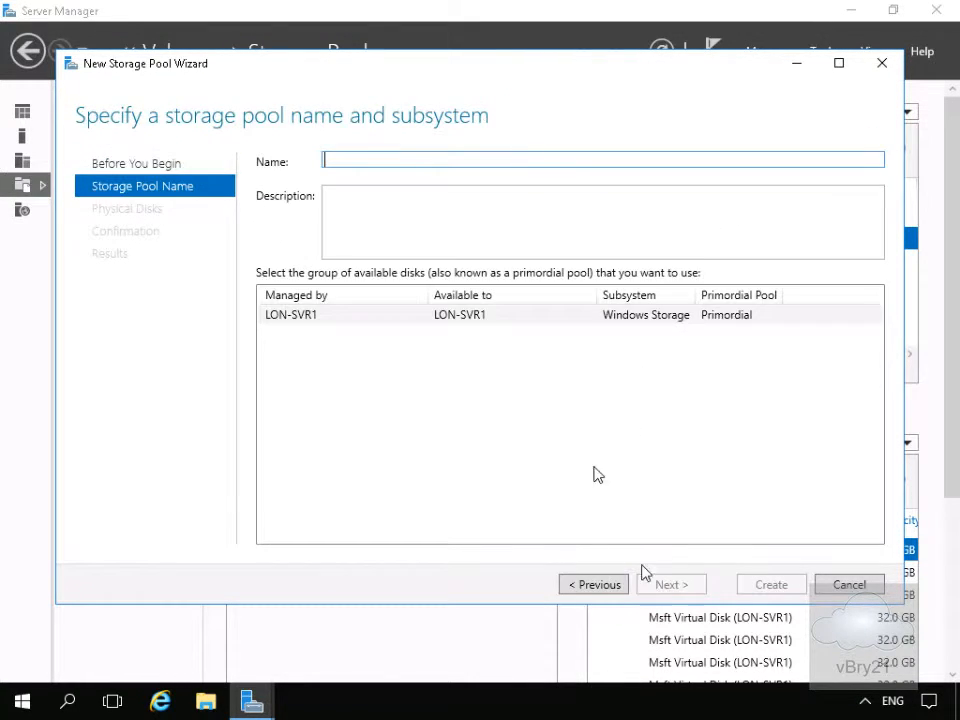
{"action": "left_click", "coordinate": [446, 161]}
{"action": "type", "text": "StoragePool1"}
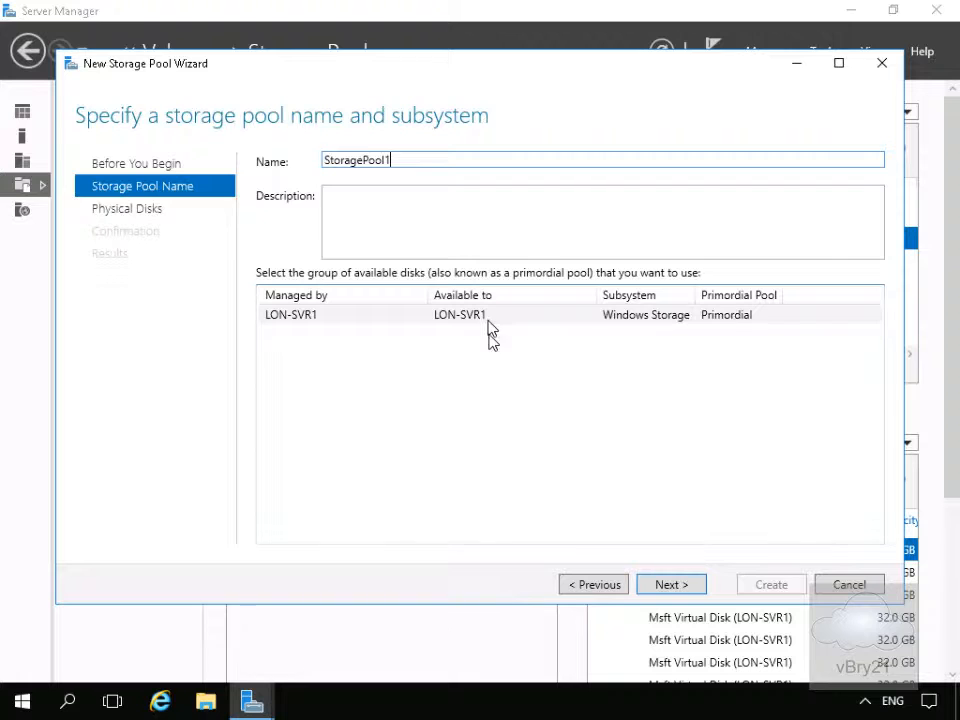
{"action": "left_click", "coordinate": [688, 590]}
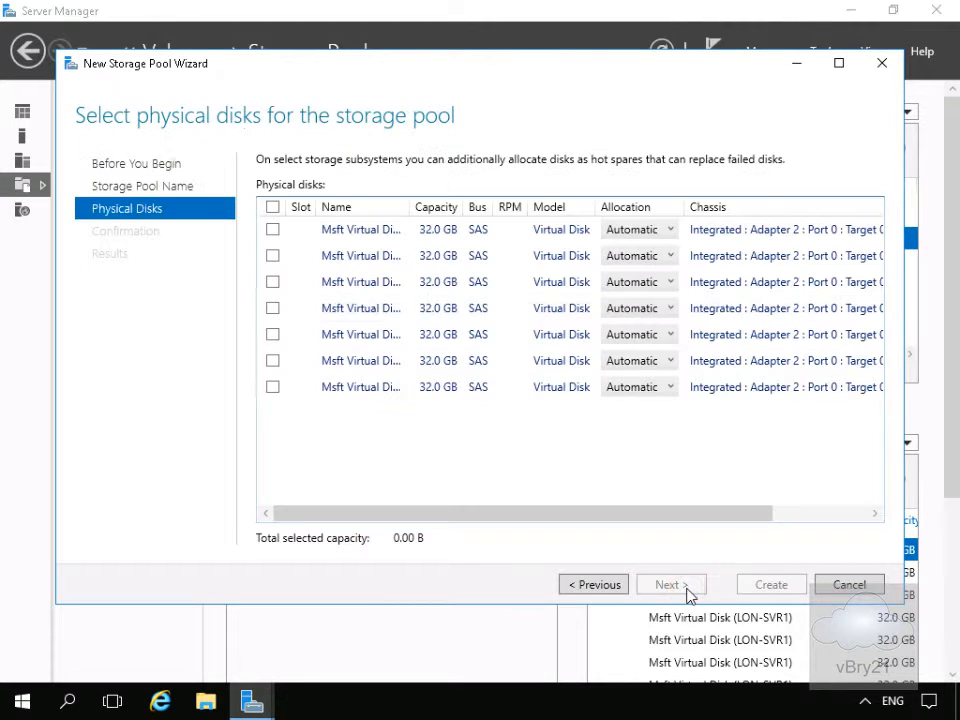
Step: Add the first five 32 GB physical disks with automatic allocation, create the pool and close the wizard
{"action": "left_click", "coordinate": [273, 231]}
{"action": "left_click", "coordinate": [273, 257]}
{"action": "left_click", "coordinate": [273, 283]}
{"action": "left_click", "coordinate": [273, 309]}
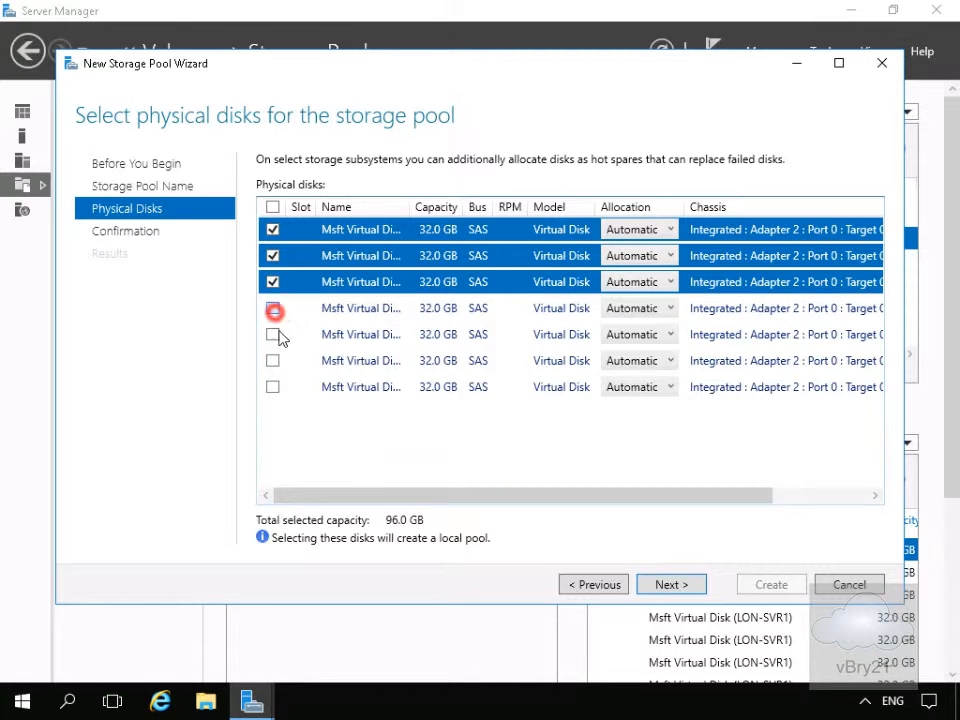
{"action": "left_click", "coordinate": [273, 335]}
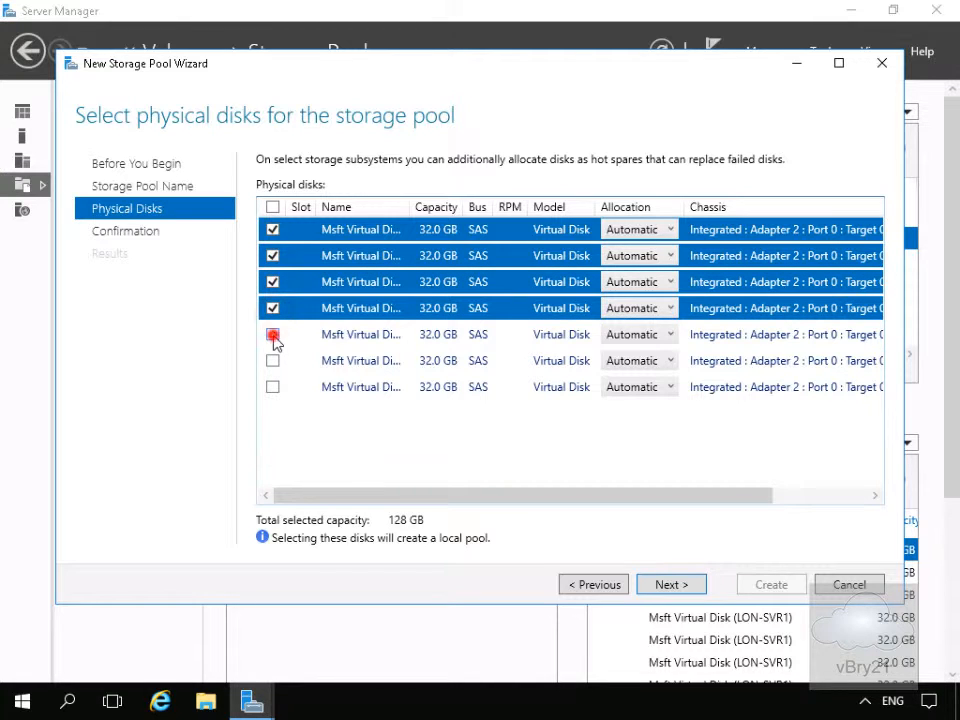
{"action": "left_click", "coordinate": [699, 588]}
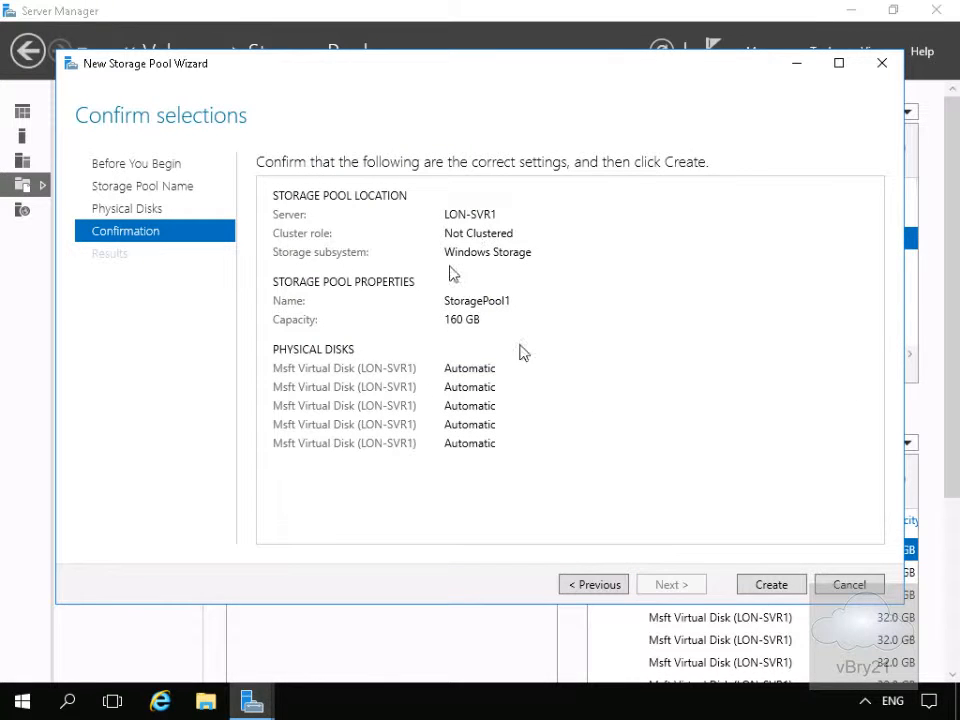
{"action": "left_click", "coordinate": [757, 586]}
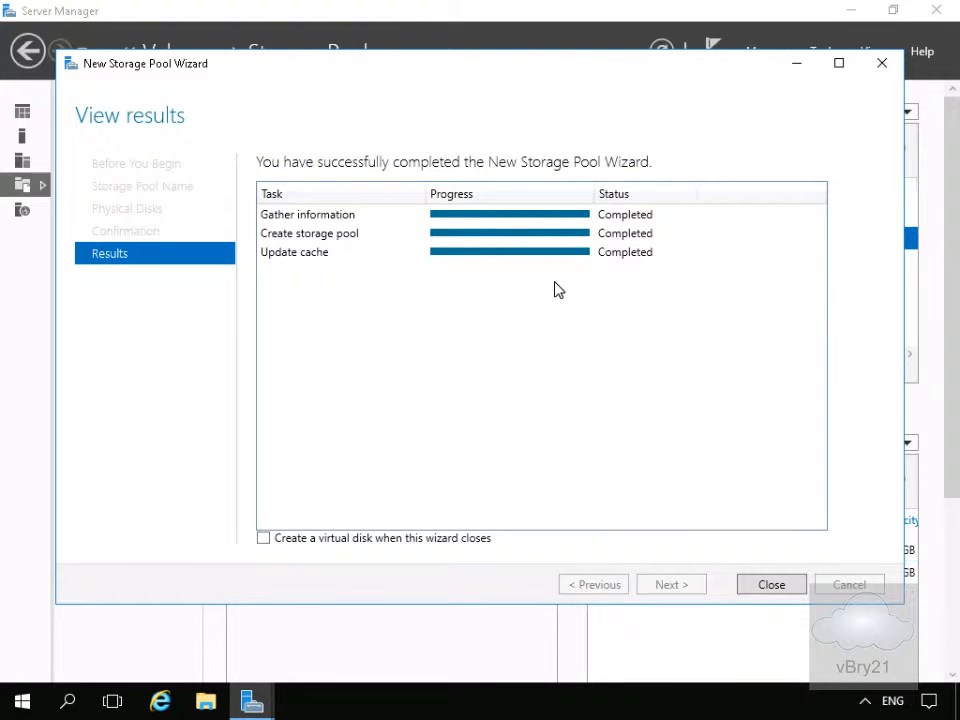
{"action": "left_click", "coordinate": [768, 585]}
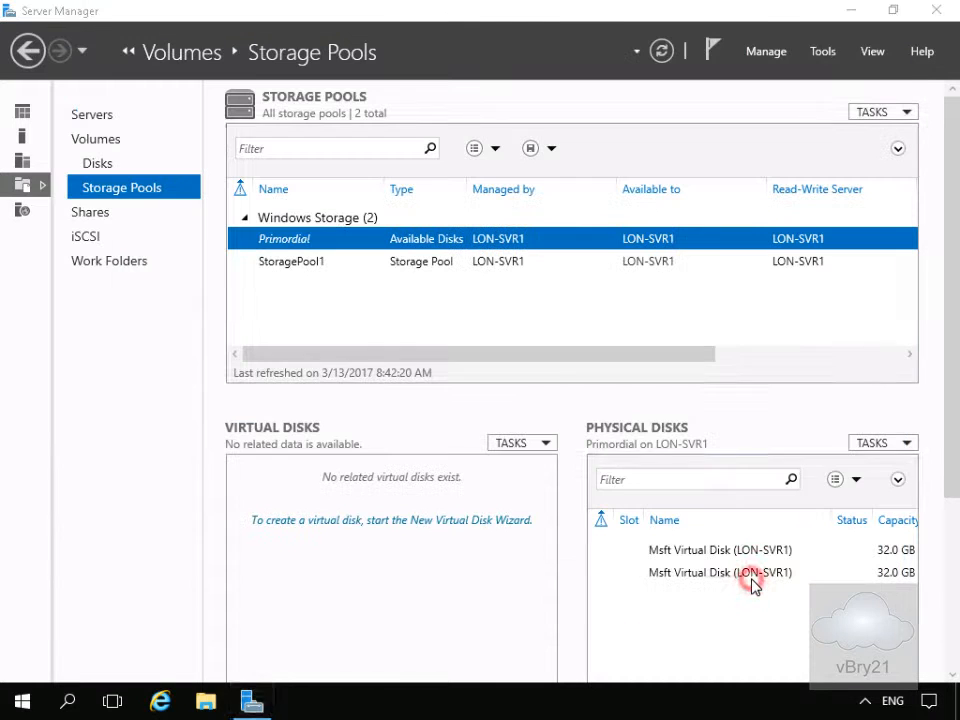
Step: Start a new virtual disk in StoragePool1 and name it Simple vDisk, without storage tiers
{"action": "left_click", "coordinate": [458, 264]}
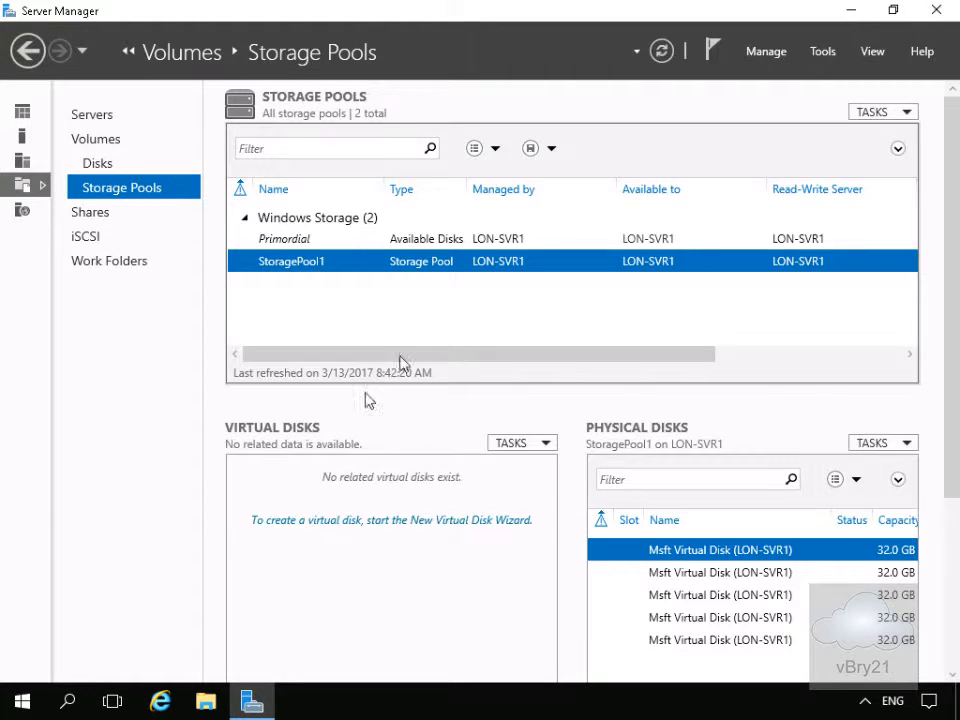
{"action": "left_click", "coordinate": [503, 444]}
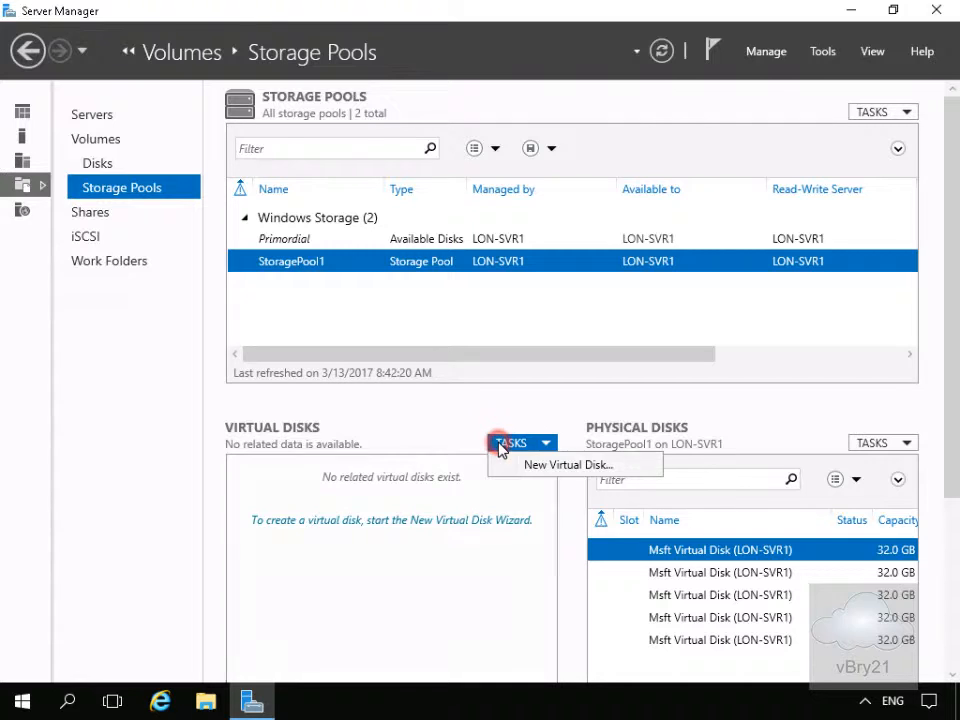
{"action": "left_click", "coordinate": [531, 465]}
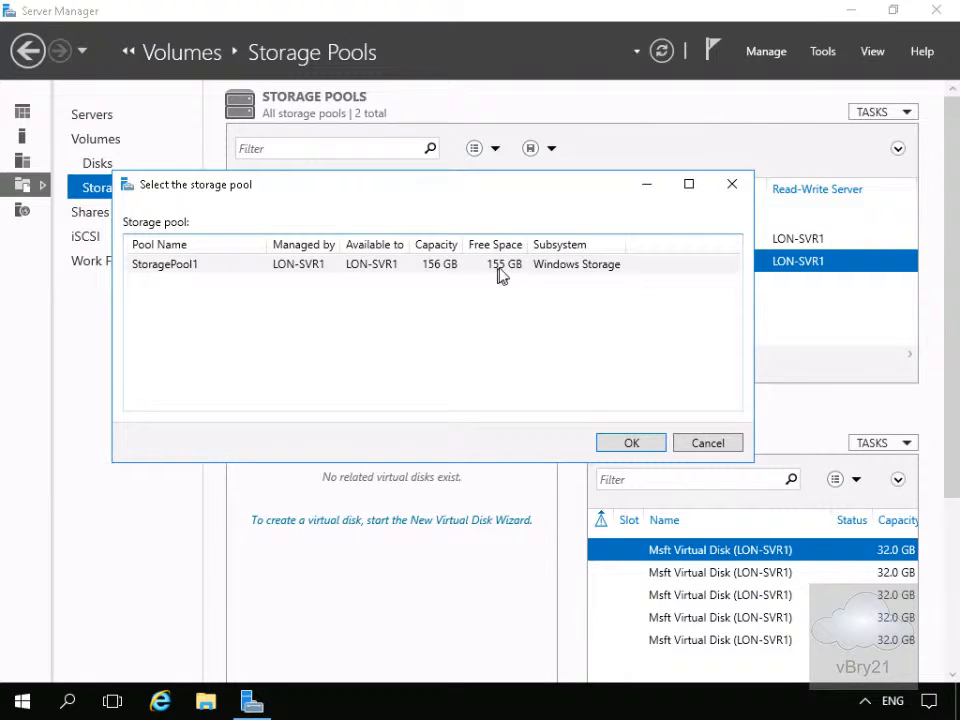
{"action": "left_click", "coordinate": [621, 443]}
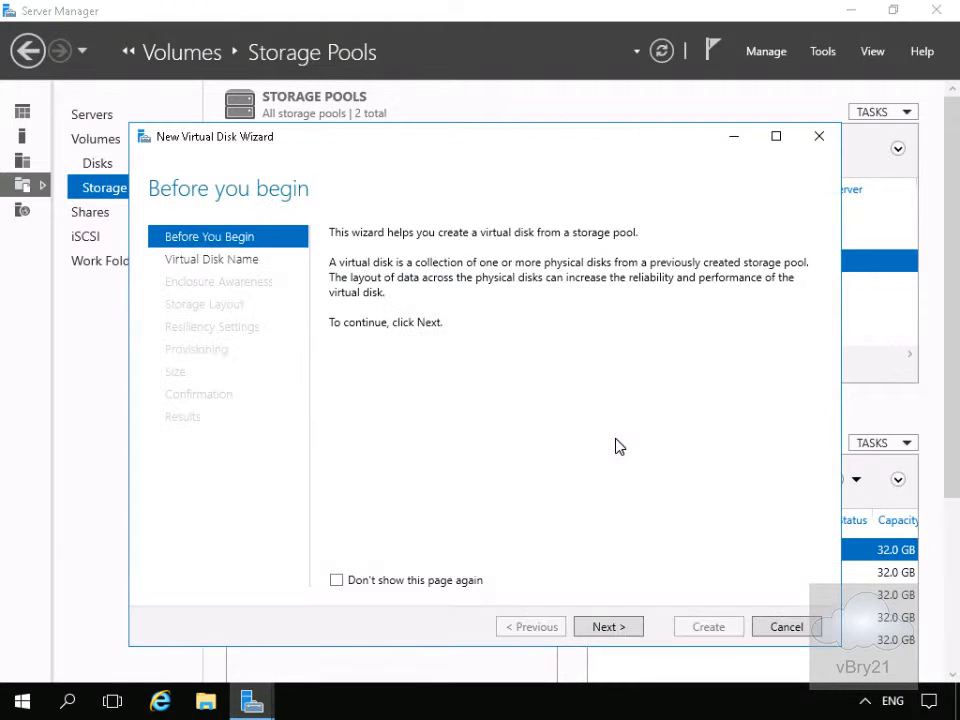
{"action": "left_click", "coordinate": [604, 626]}
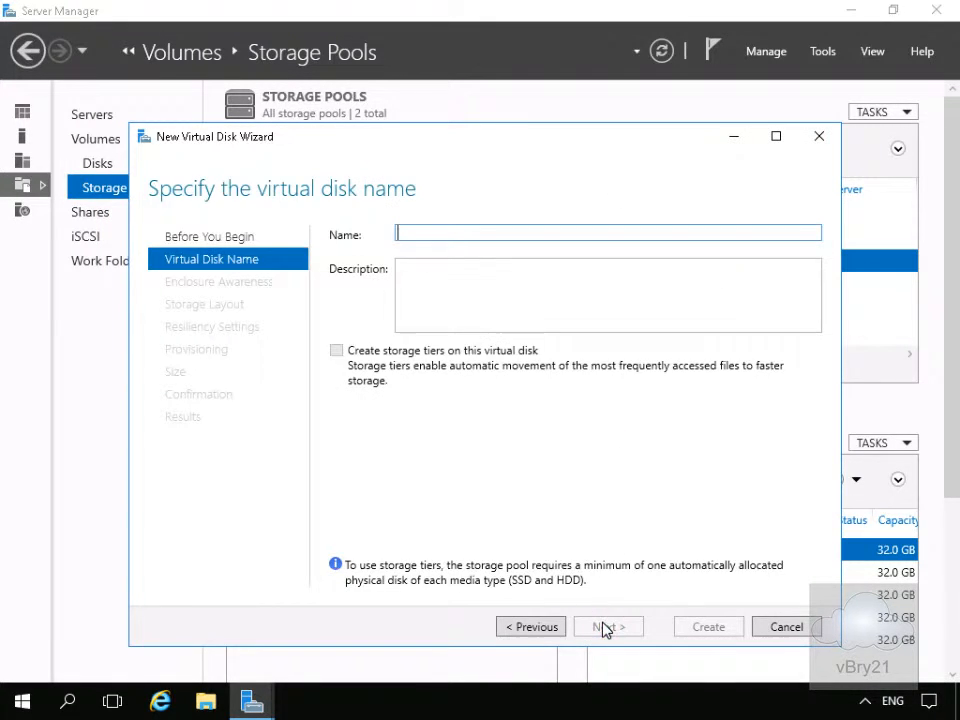
{"action": "left_click", "coordinate": [446, 236]}
{"action": "type", "text": "Simple vDisk"}
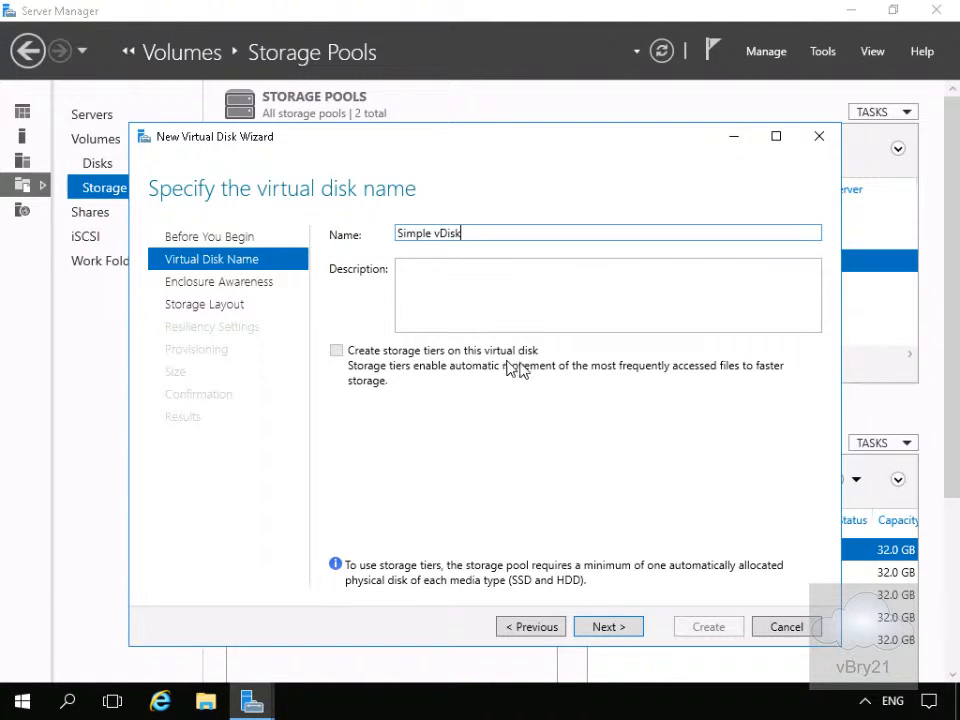
{"action": "left_click", "coordinate": [609, 627]}
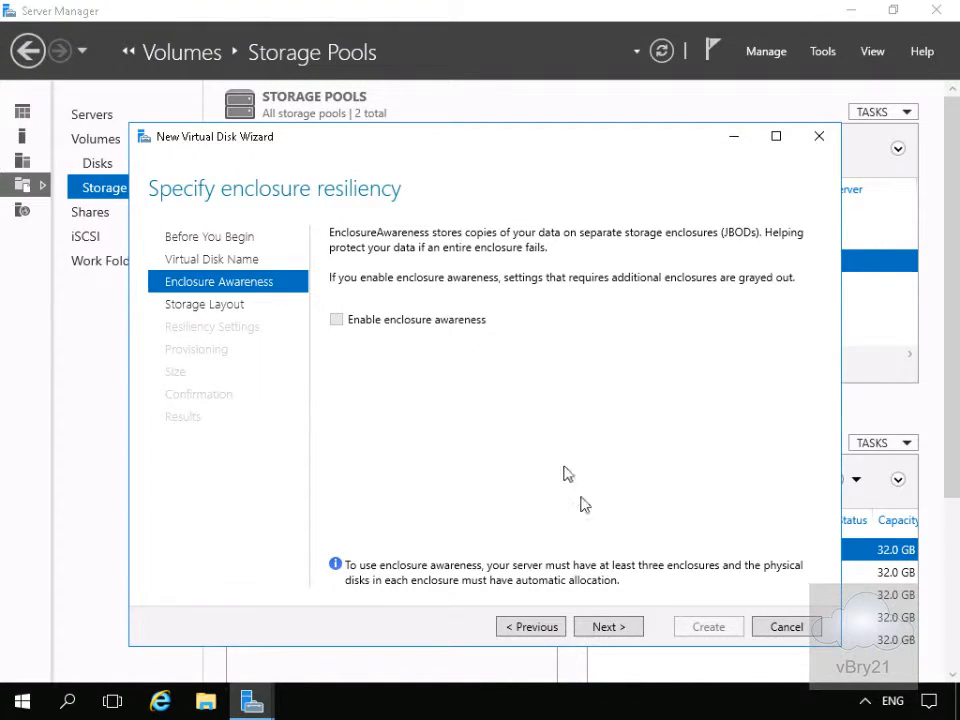
Step: Leave enclosure awareness off and give the virtual disk a Simple storage layout with Thin provisioning
{"action": "left_click", "coordinate": [617, 628]}
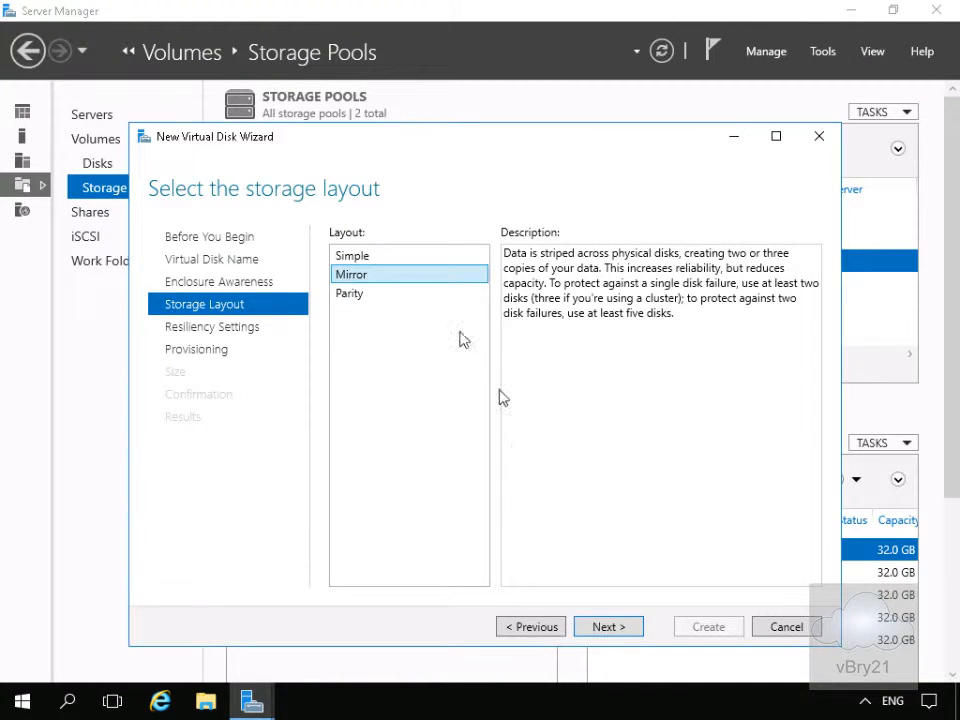
{"action": "left_click", "coordinate": [366, 259]}
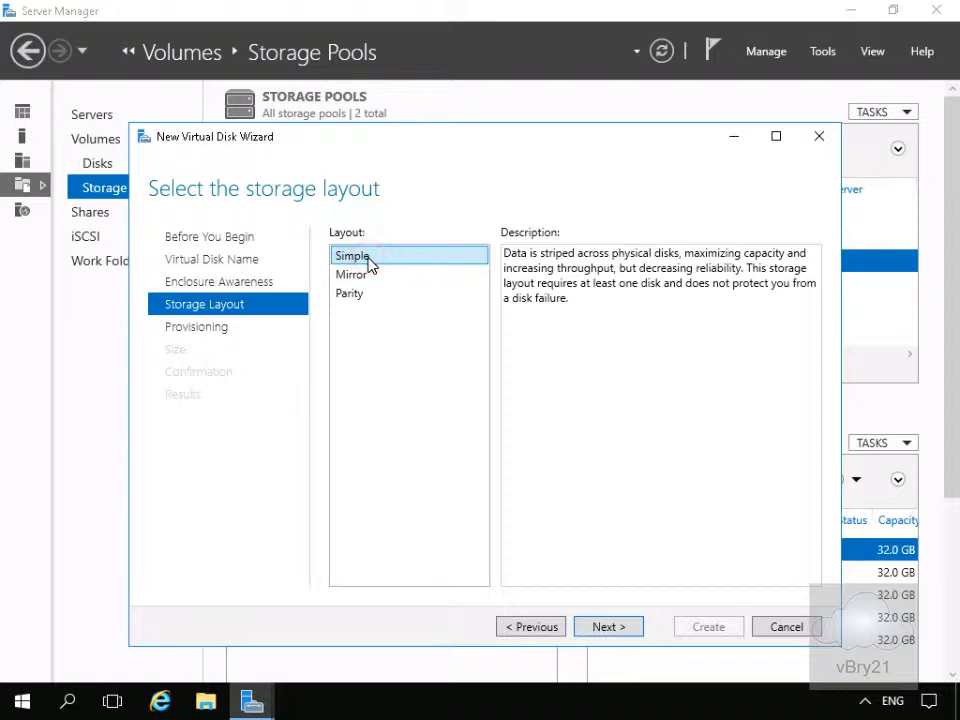
{"action": "left_click", "coordinate": [620, 628]}
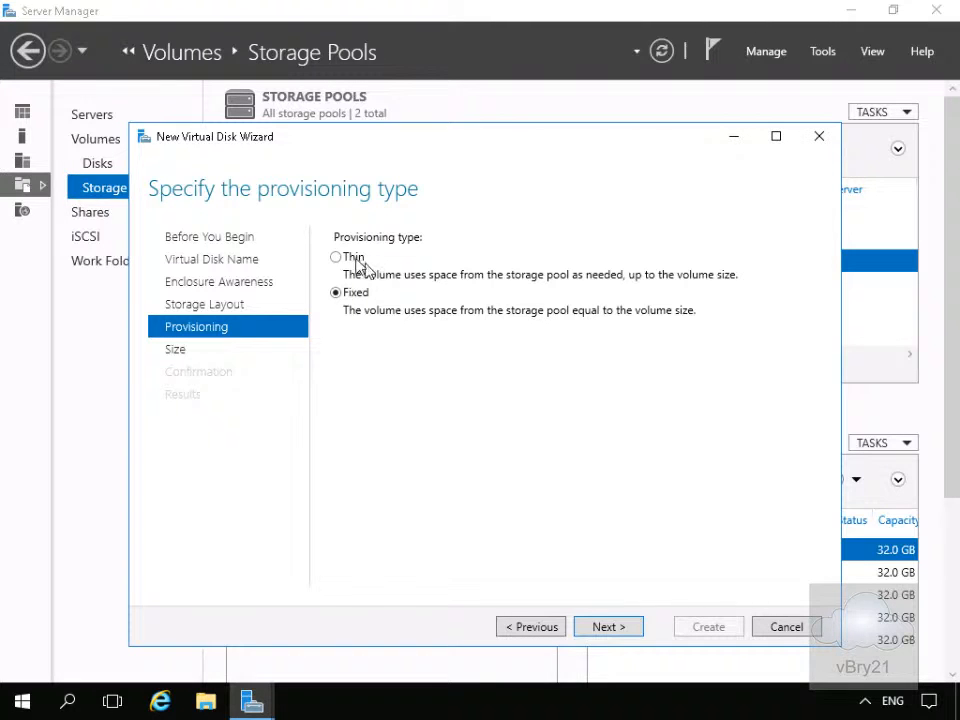
{"action": "left_click", "coordinate": [347, 258]}
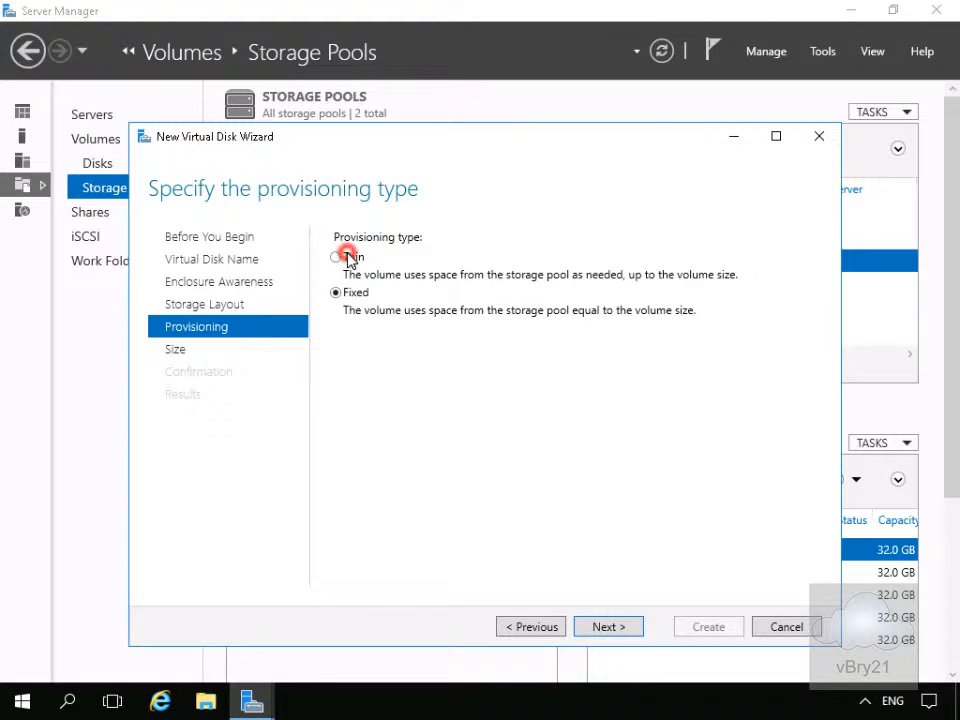
{"action": "left_click", "coordinate": [620, 630]}
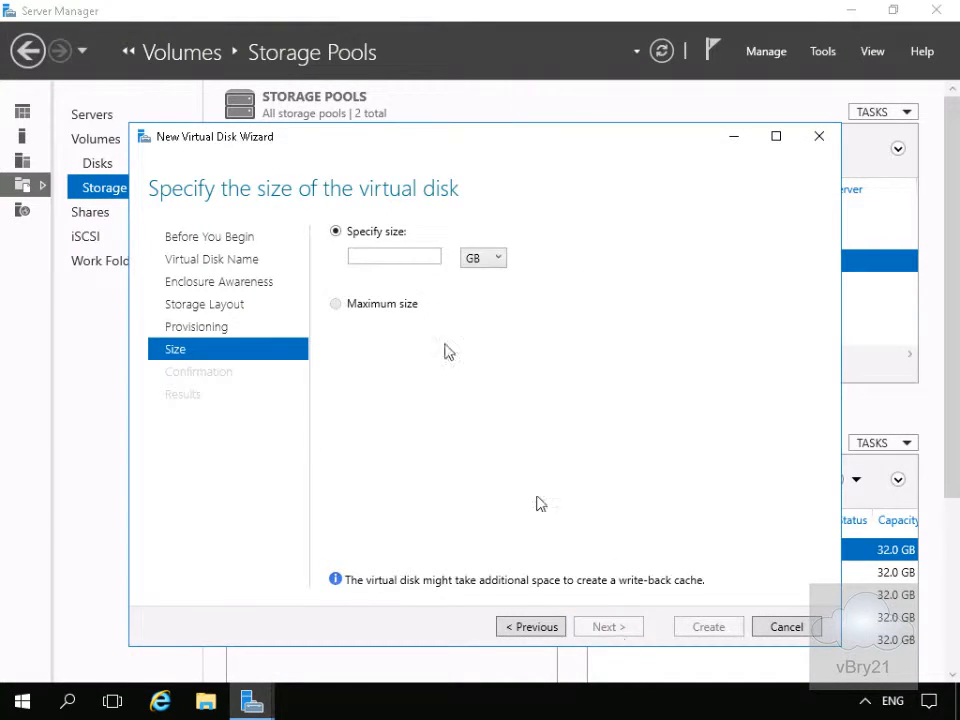
Step: Set the virtual disk size to 2 GB, create it and close the wizard with volume creation kept enabled
{"action": "left_click", "coordinate": [419, 258]}
{"action": "type", "text": "2"}
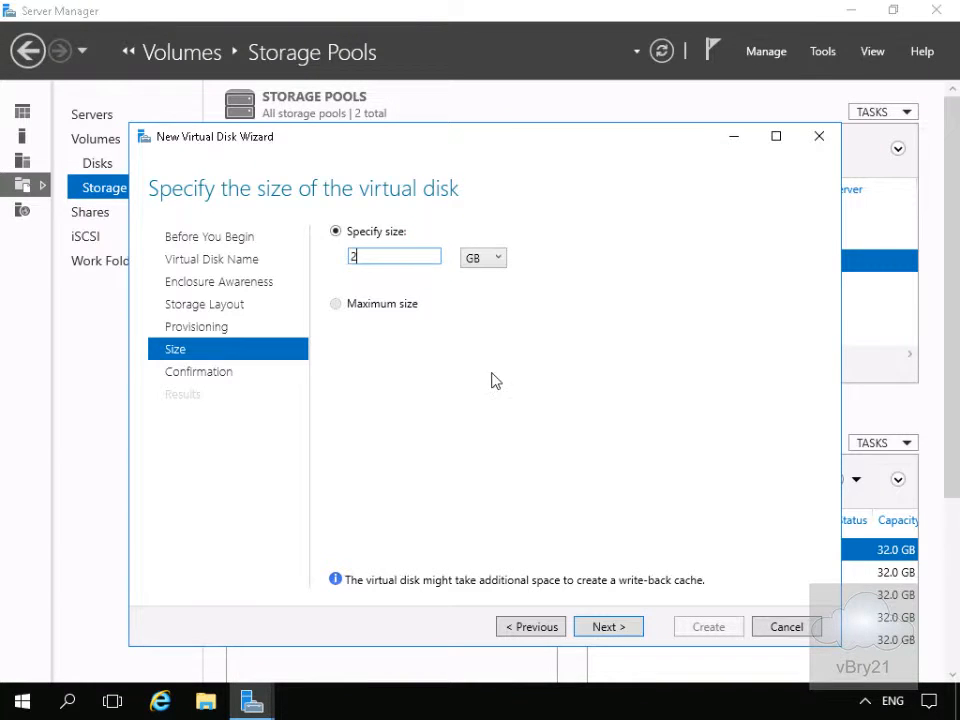
{"action": "left_click", "coordinate": [597, 623]}
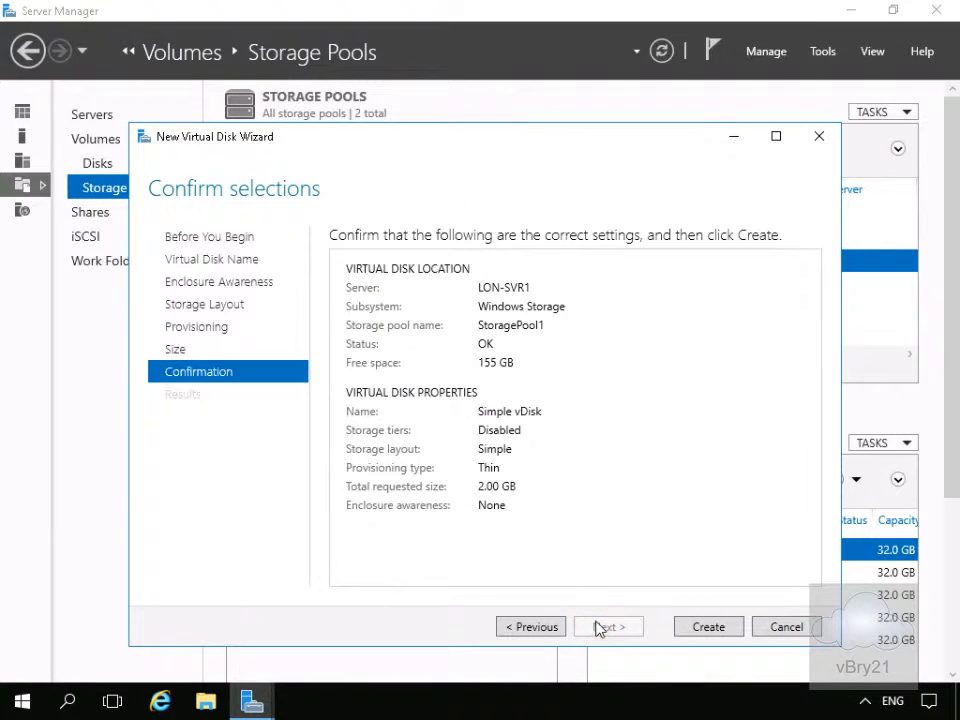
{"action": "left_click", "coordinate": [708, 628]}
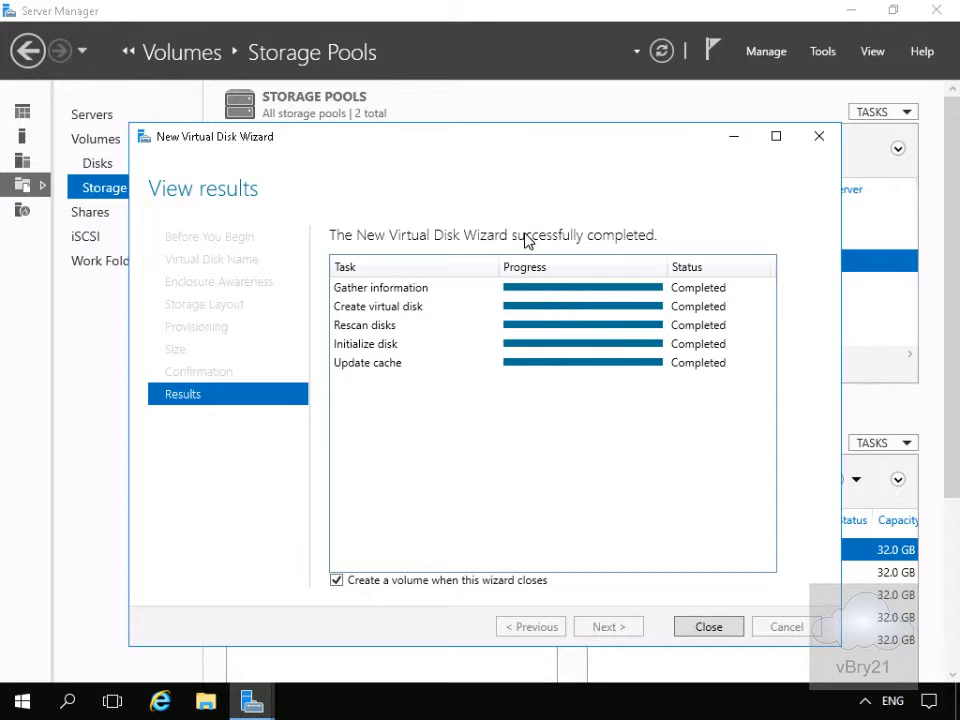
{"action": "left_click", "coordinate": [706, 627]}
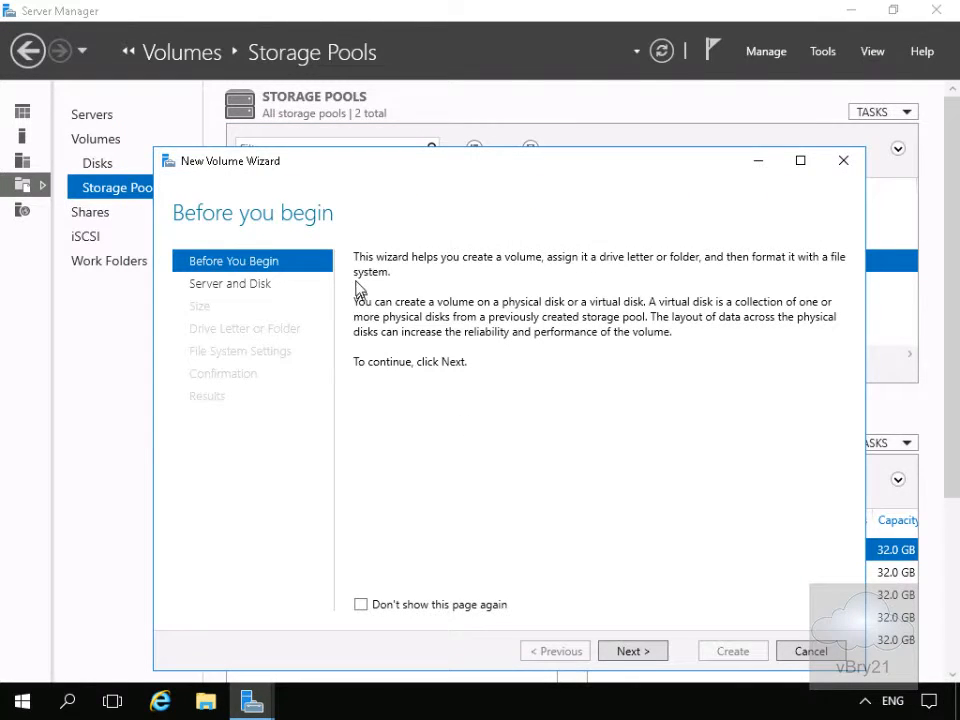
Step: Place the new volume on the Simple vDisk disk of LON-SVR1 and accept the full 2.47 GB volume size
{"action": "left_click_drag", "start_coordinate": [388, 170], "coordinate": [382, 133]}
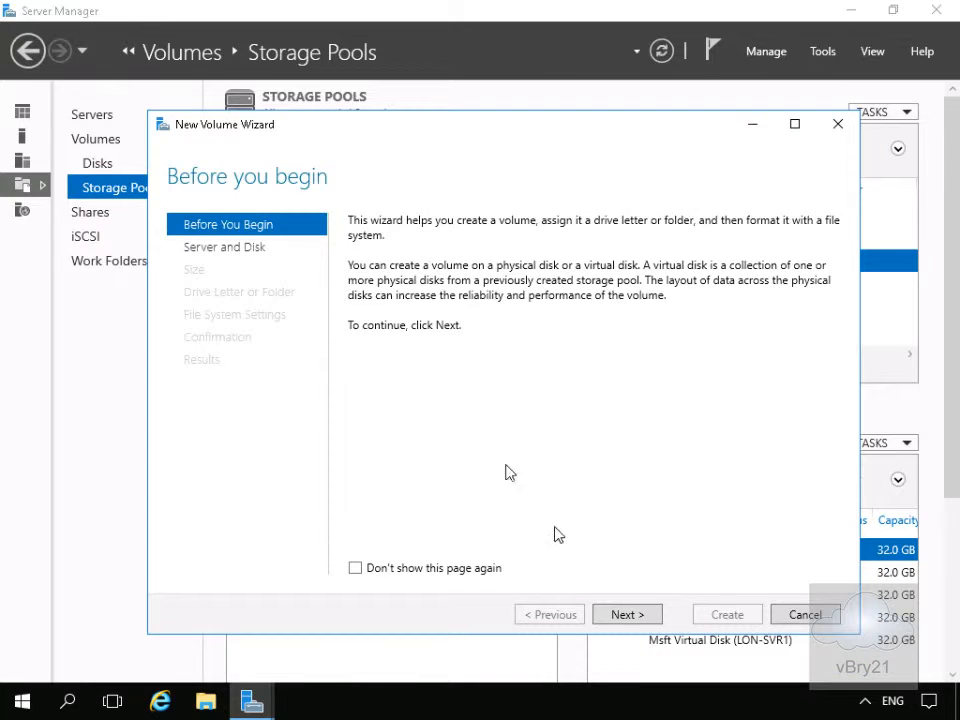
{"action": "left_click", "coordinate": [628, 612]}
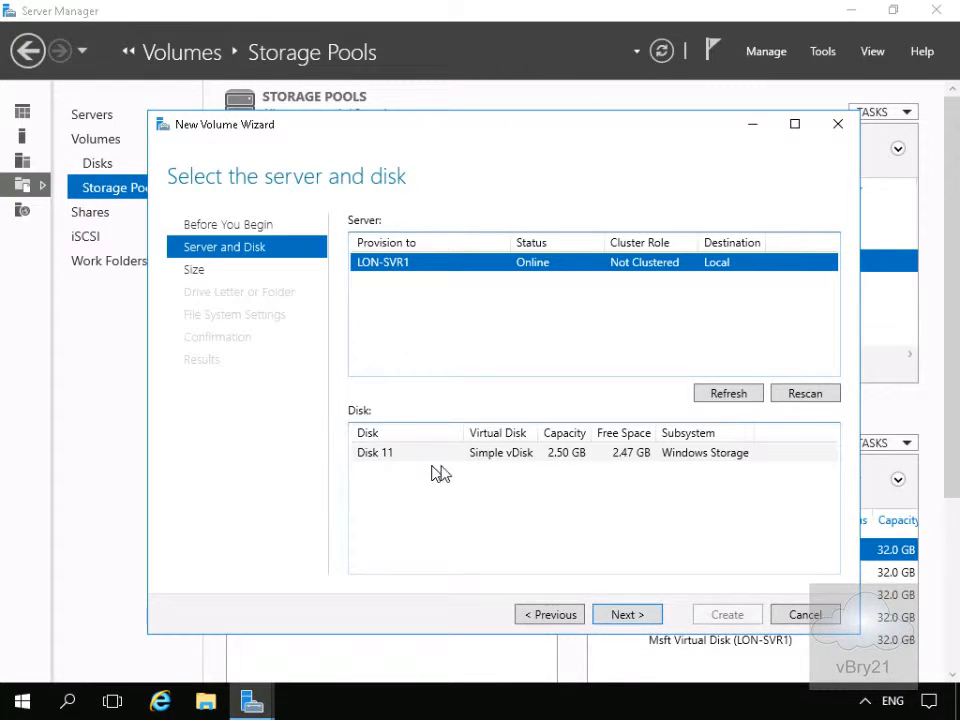
{"action": "left_click", "coordinate": [483, 458]}
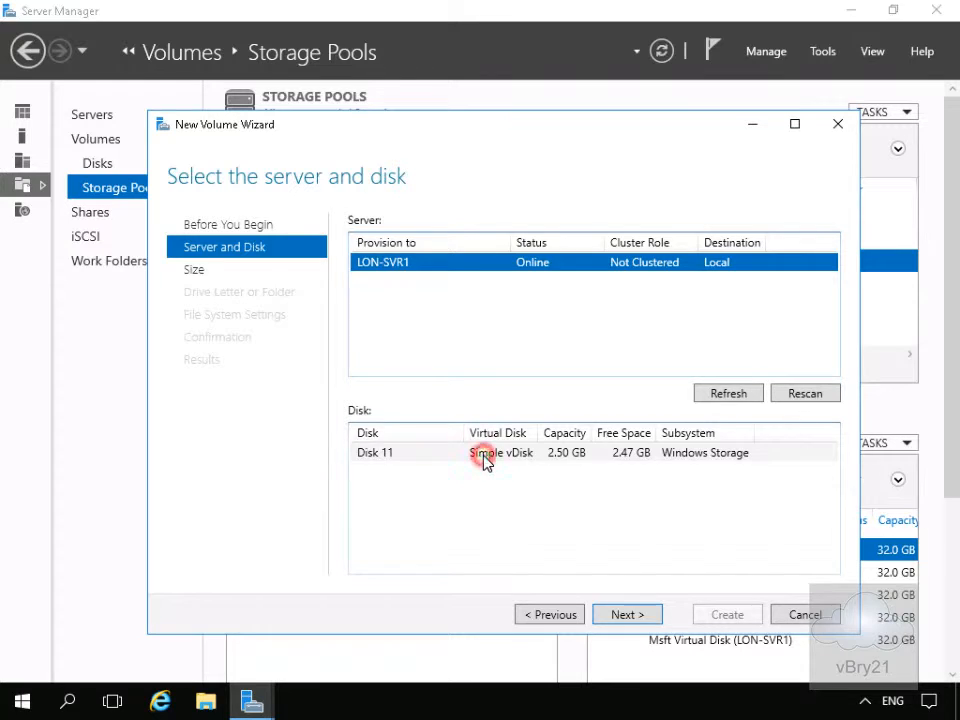
{"action": "left_click", "coordinate": [622, 614]}
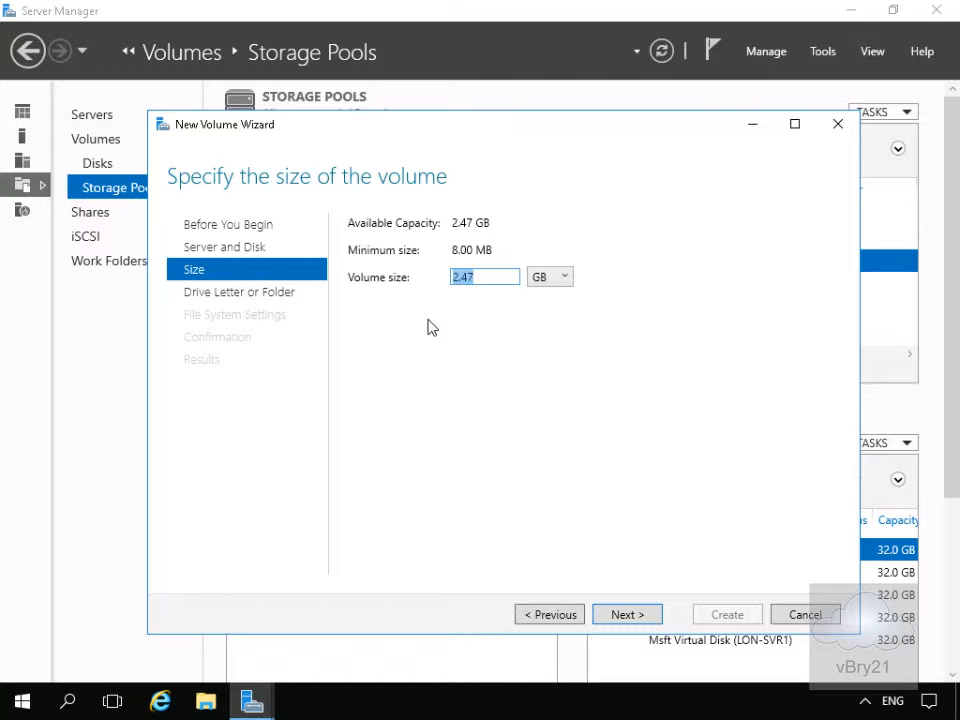
{"action": "left_click", "coordinate": [624, 615]}
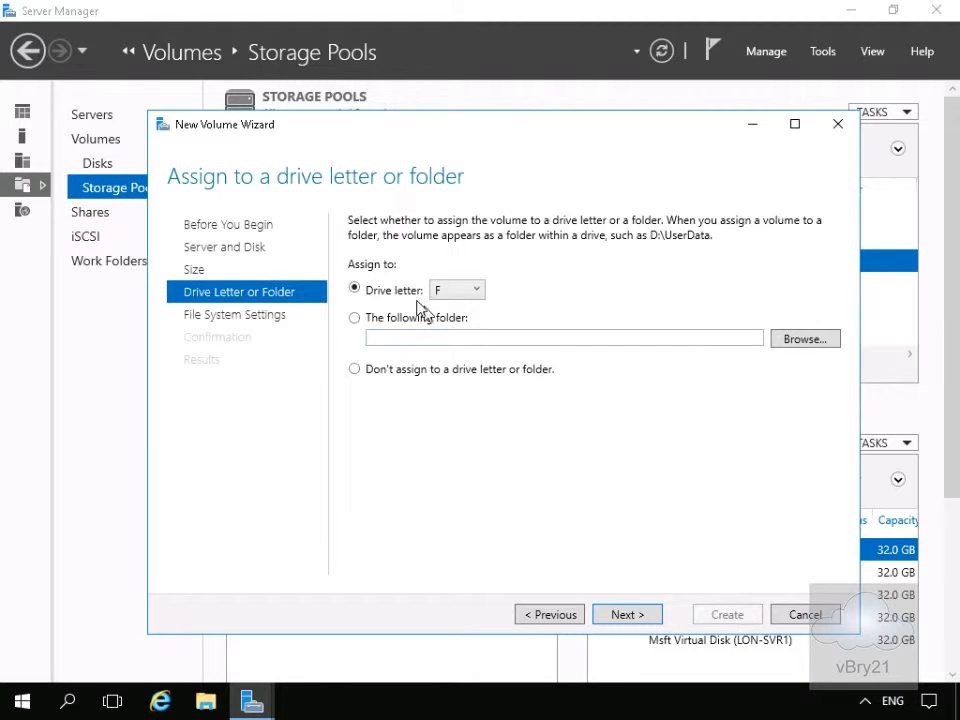
Step: Create the volume with drive letter F, the ReFS file system and the default allocation unit size and label, and close the wizard
{"action": "left_click", "coordinate": [612, 615]}
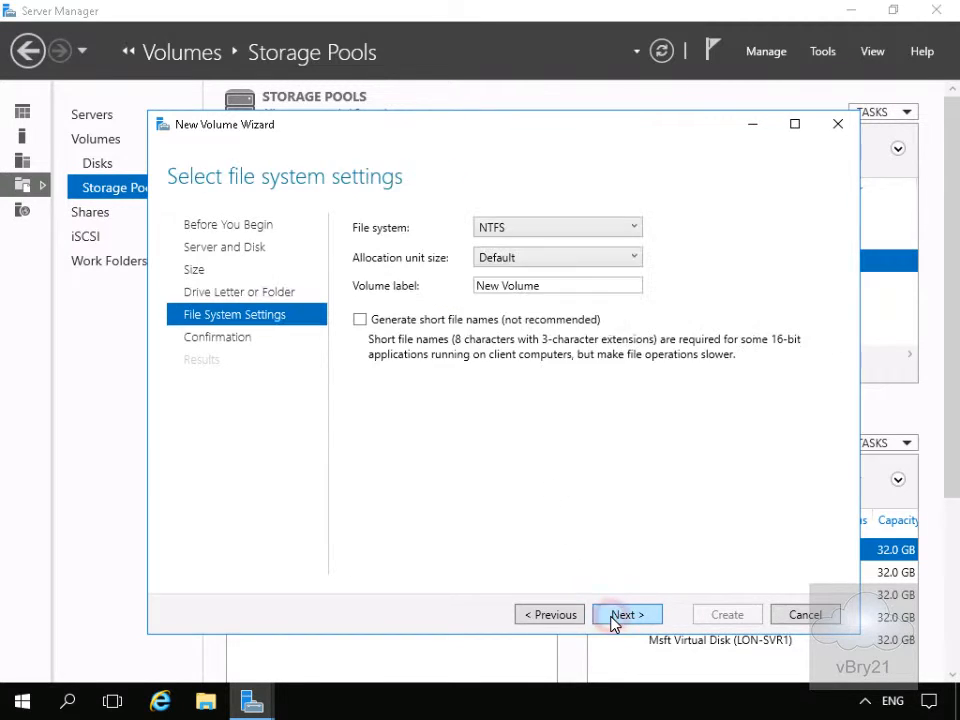
{"action": "left_click", "coordinate": [634, 229]}
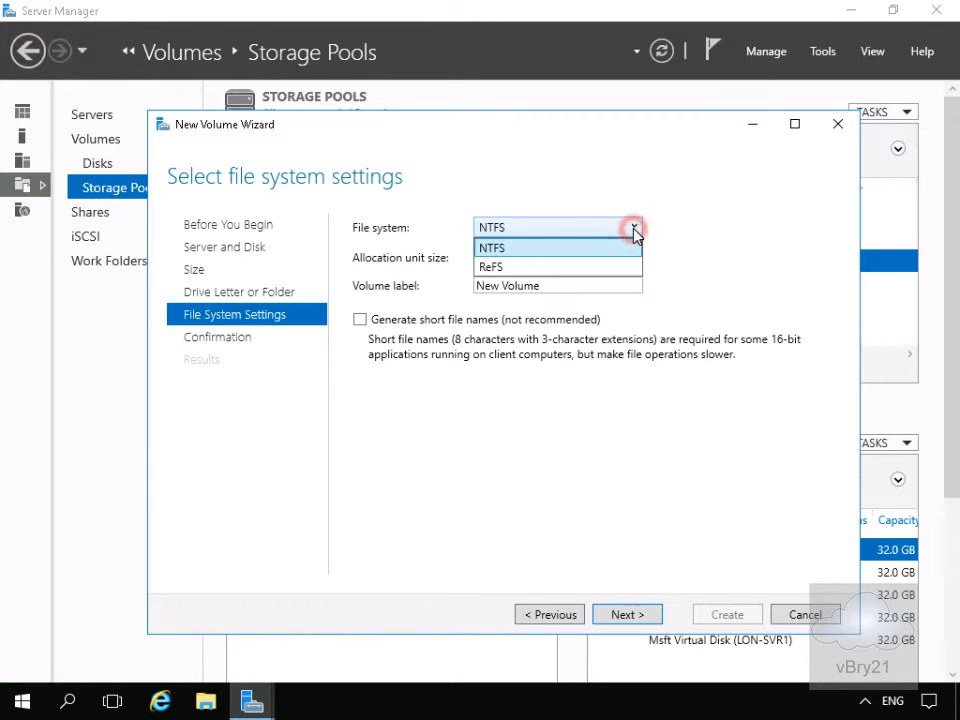
{"action": "left_click", "coordinate": [528, 267]}
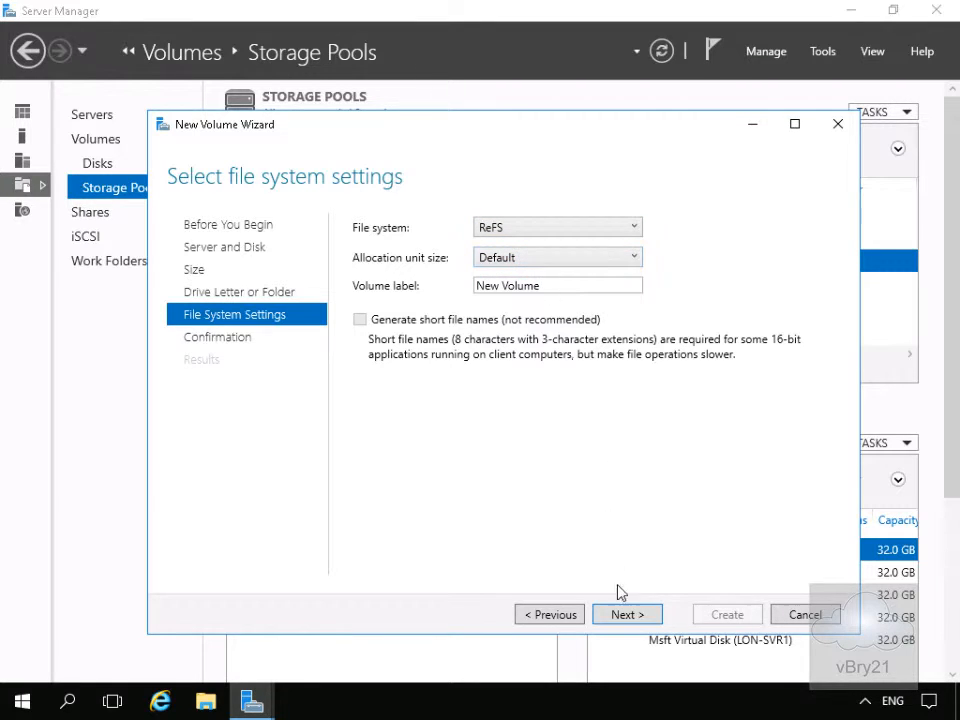
{"action": "left_click", "coordinate": [628, 614]}
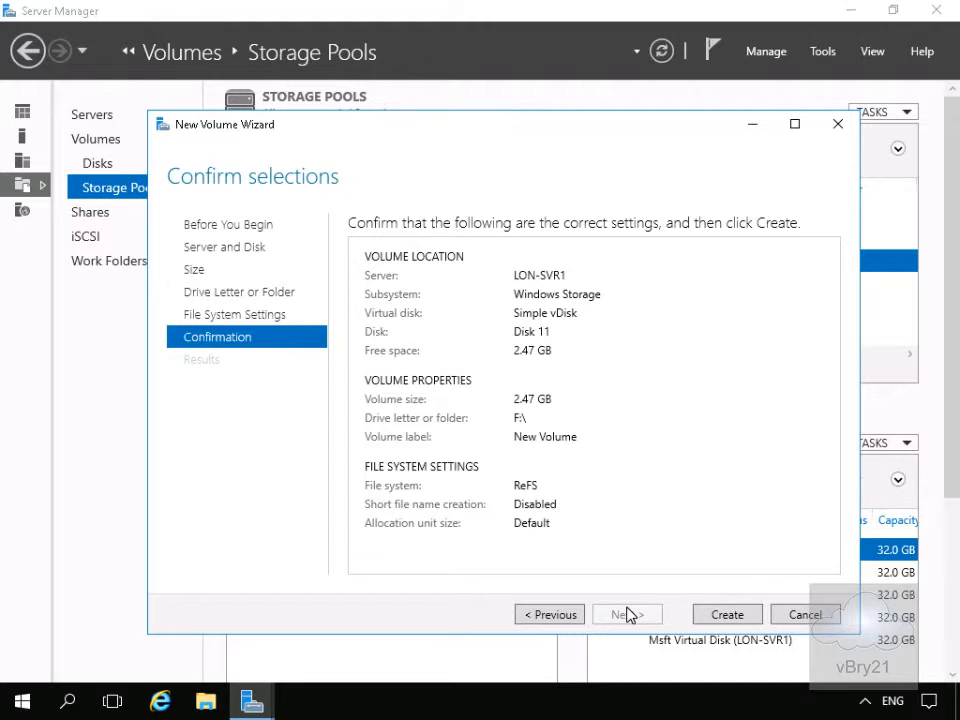
{"action": "left_click", "coordinate": [718, 617]}
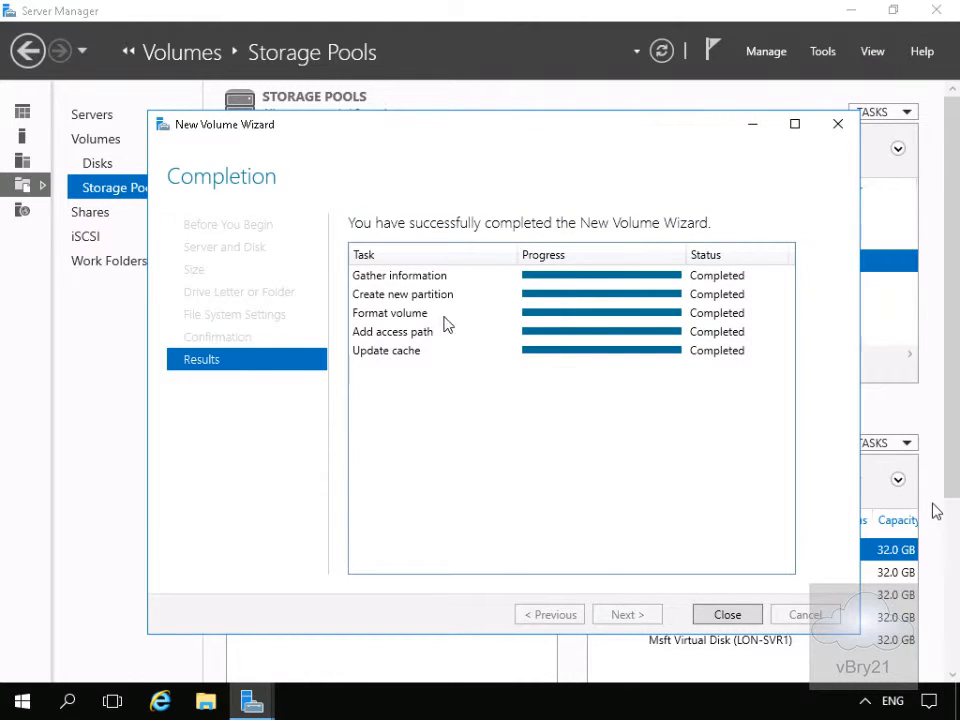
{"action": "left_click", "coordinate": [727, 615]}
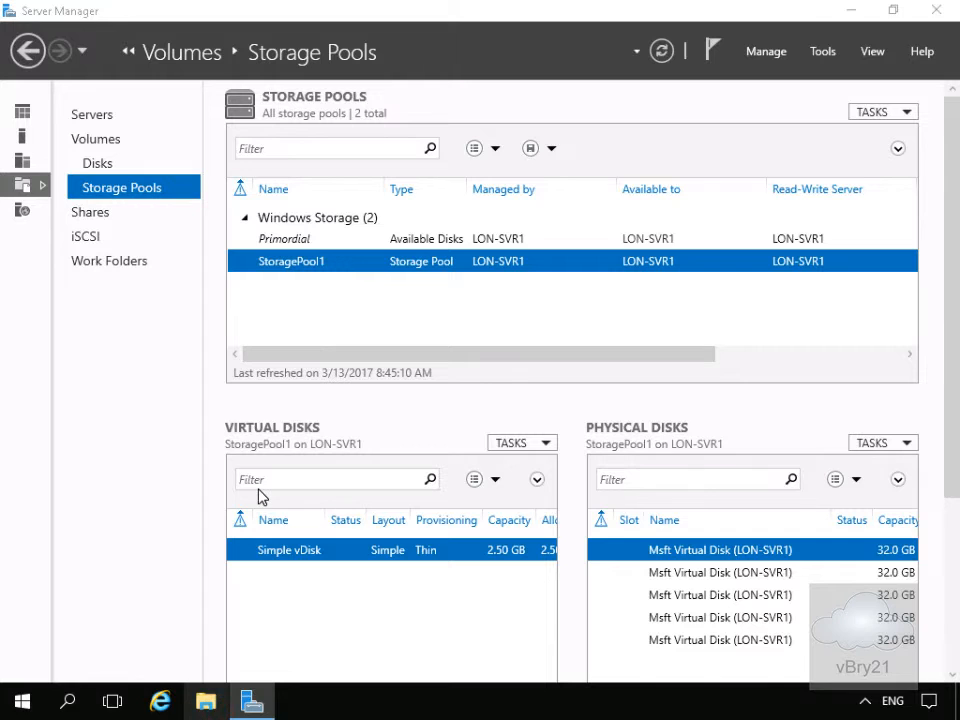
Step: Switch to File Explorer and open the New Volume (F:) drive to inspect it
{"action": "key", "text": "super+e"}
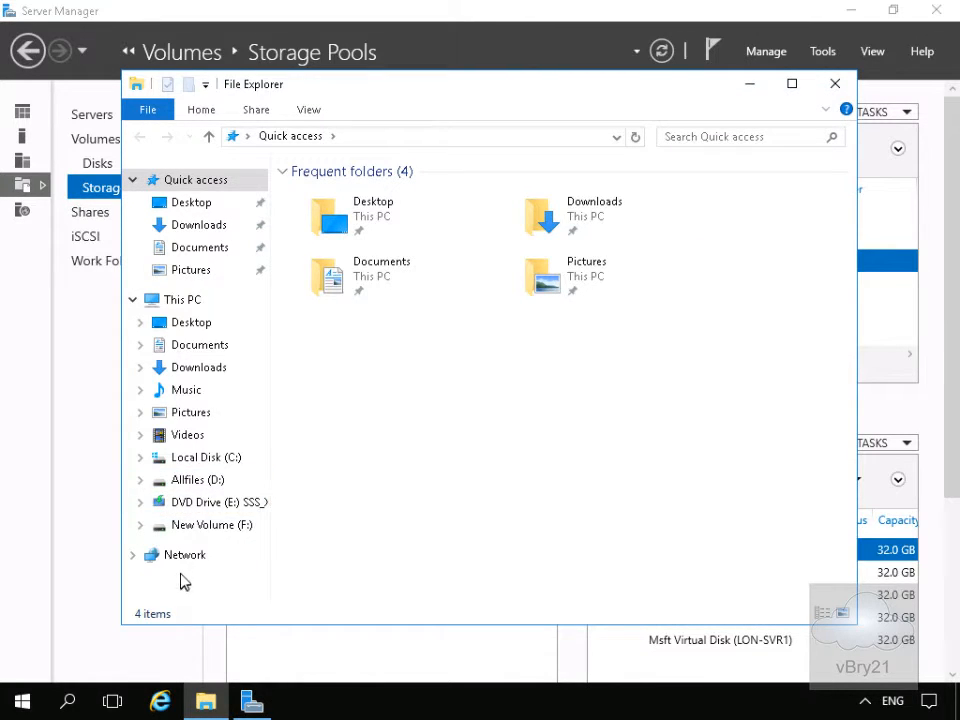
{"action": "left_click", "coordinate": [204, 527]}
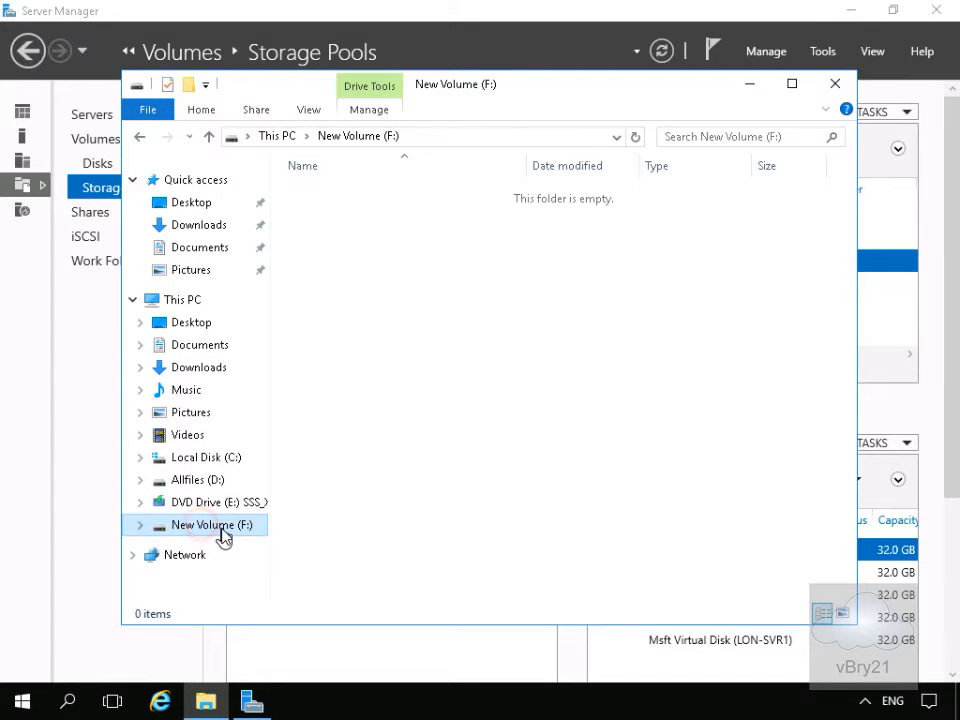
{"action": "right_click", "coordinate": [221, 530]}
{"action": "right_click", "coordinate": [222, 535]}
{"action": "left_click", "coordinate": [290, 514]}
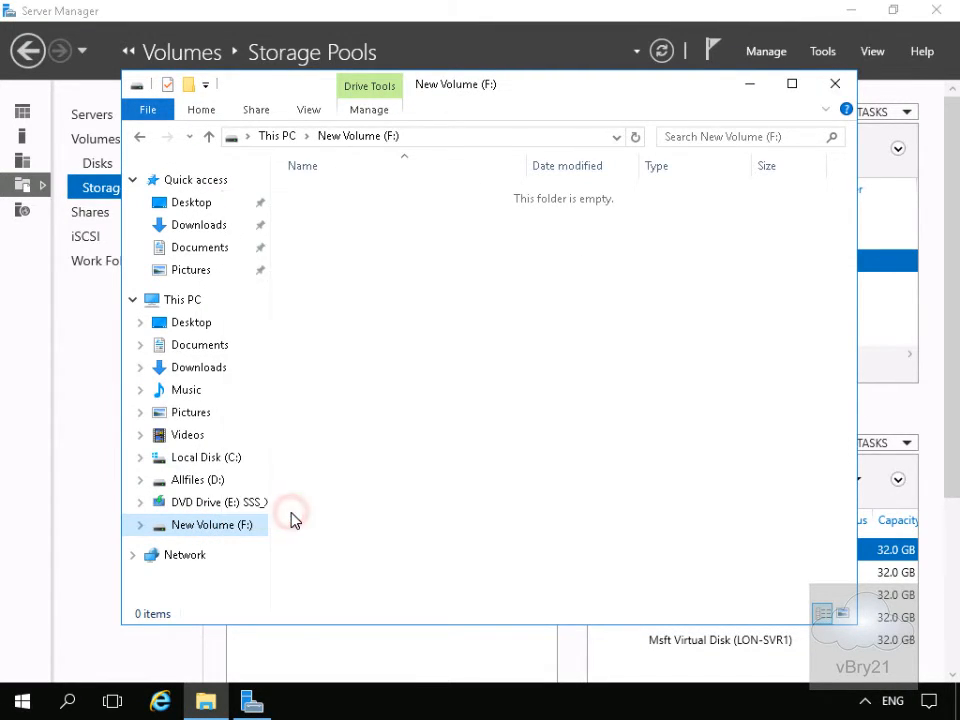